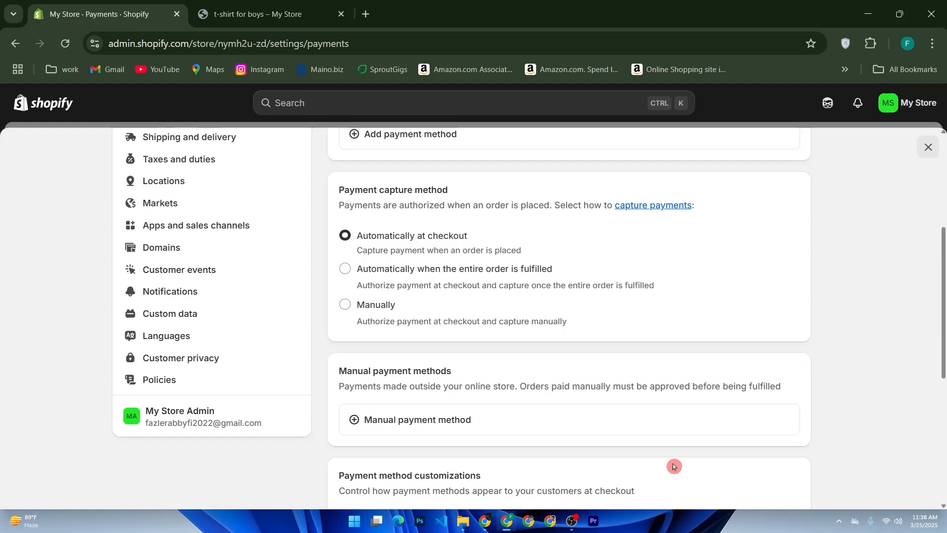
# Step: Leave the payment settings and start creating a new product collection
pyautogui.scroll(-2, 296, 345)
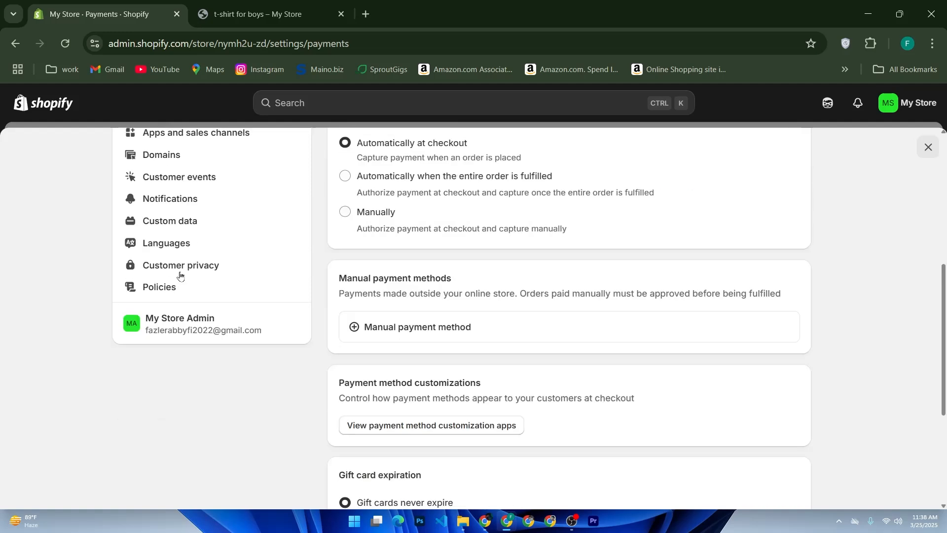
pyautogui.click(65, 102)
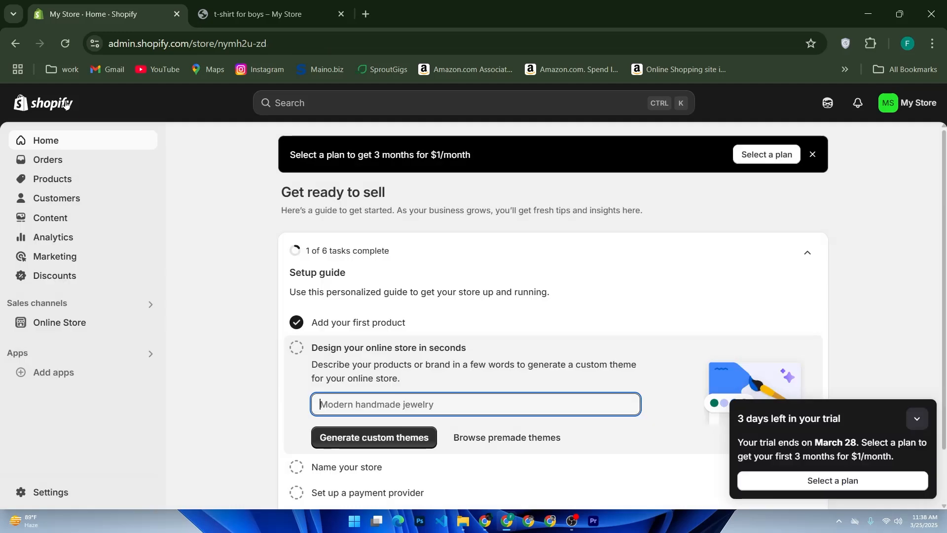
pyautogui.click(60, 180)
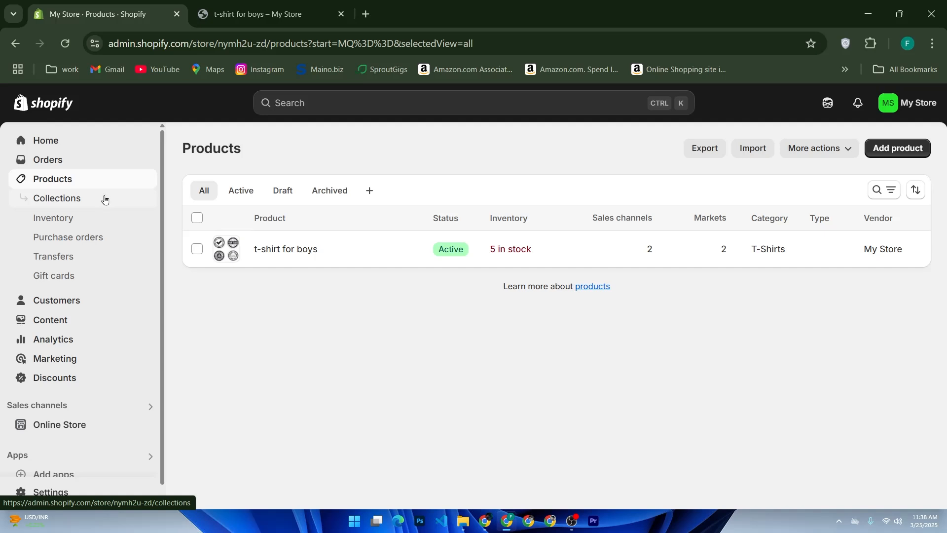
pyautogui.click(104, 199)
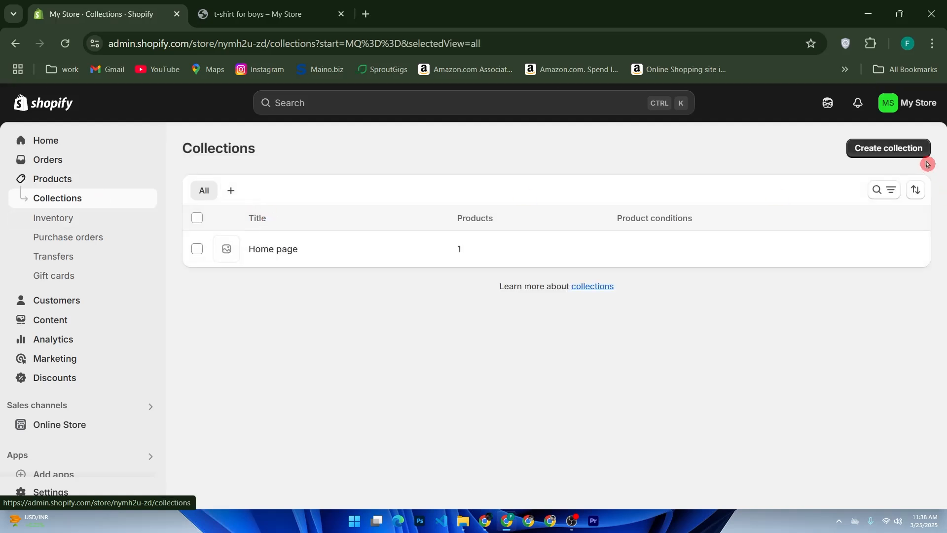
pyautogui.click(900, 153)
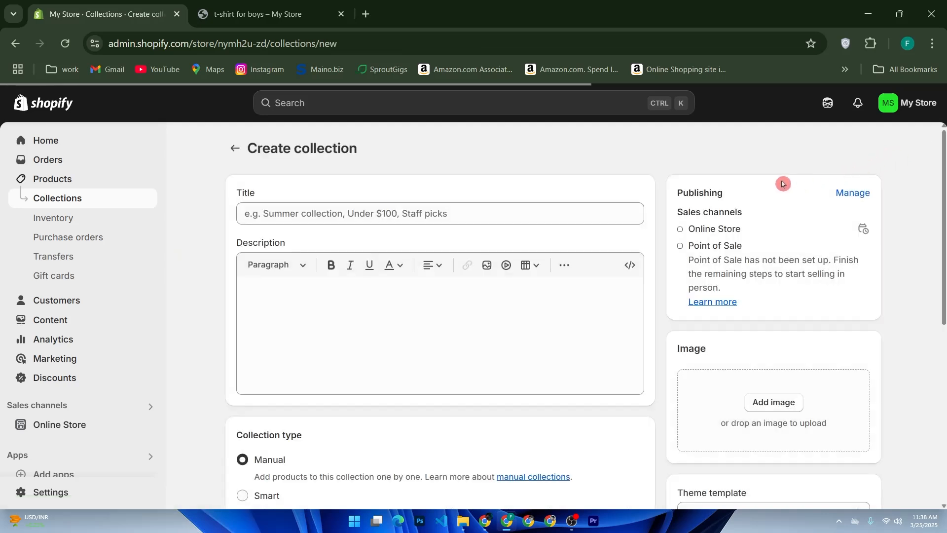
pyautogui.click(304, 219)
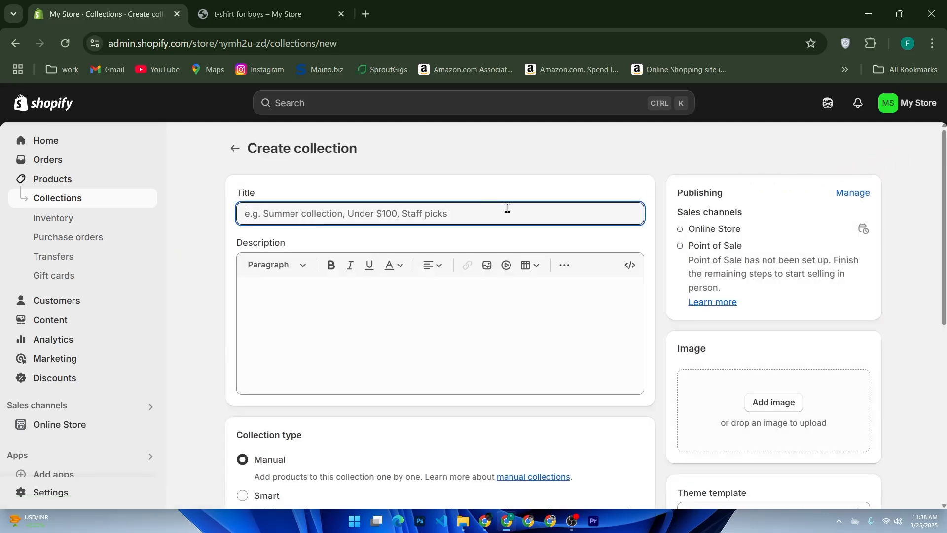
pyautogui.write('s')
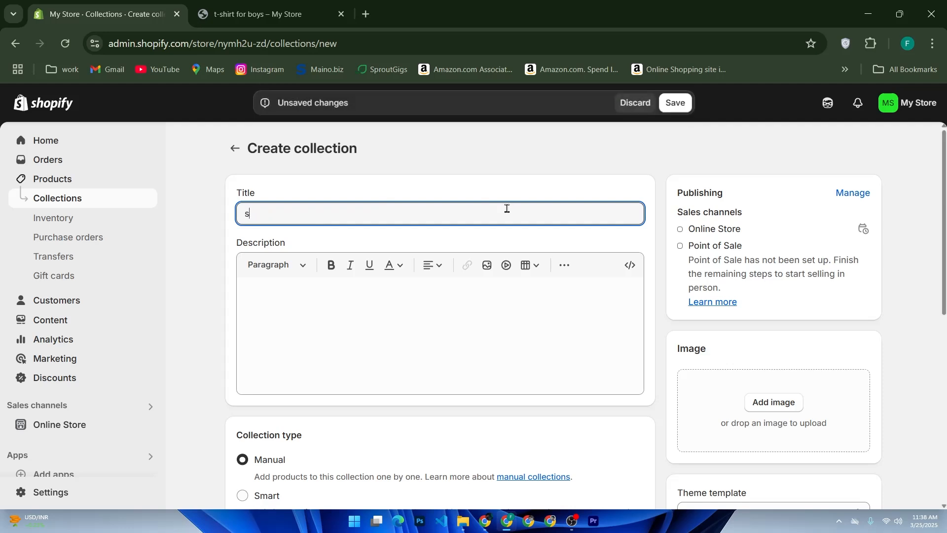
pyautogui.press('BackSpace')
pyautogui.write('winter collection')
pyautogui.click(382, 304)
pyautogui.scroll(-4, 389, 306)
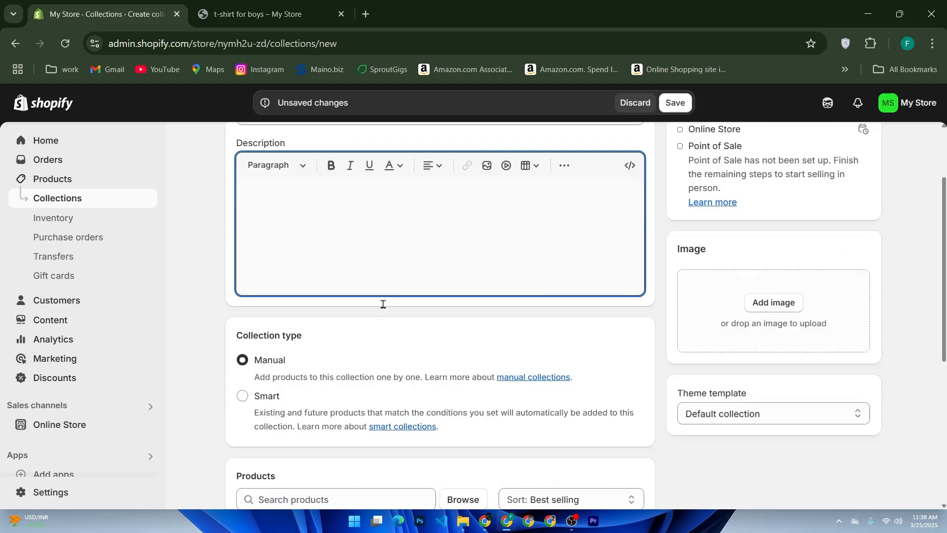
pyautogui.scroll(-1, 394, 308)
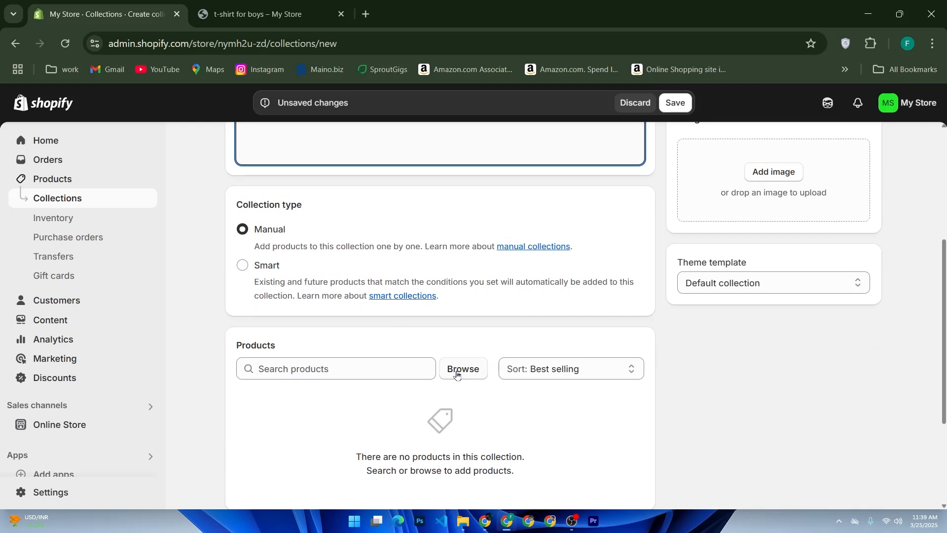
pyautogui.scroll(-3, 455, 373)
pyautogui.scroll(6, 457, 374)
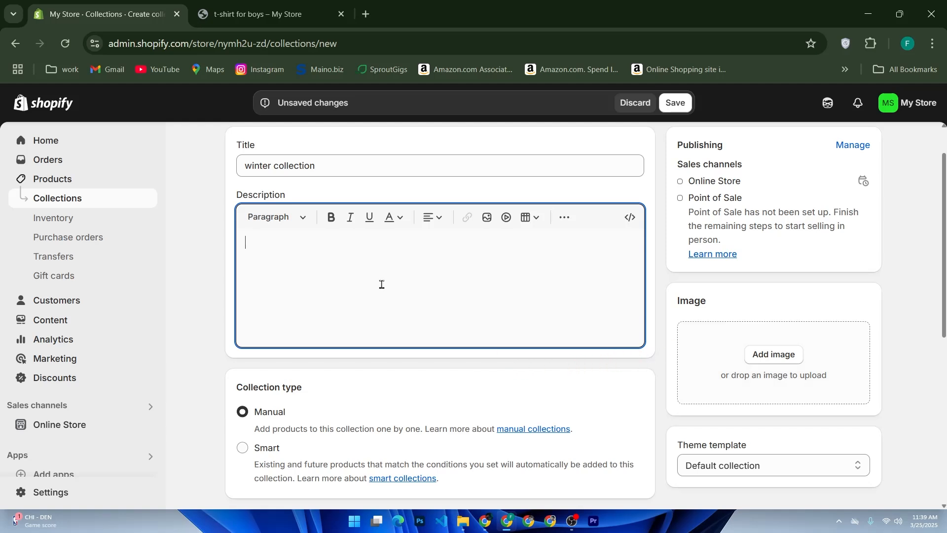
pyautogui.click(638, 103)
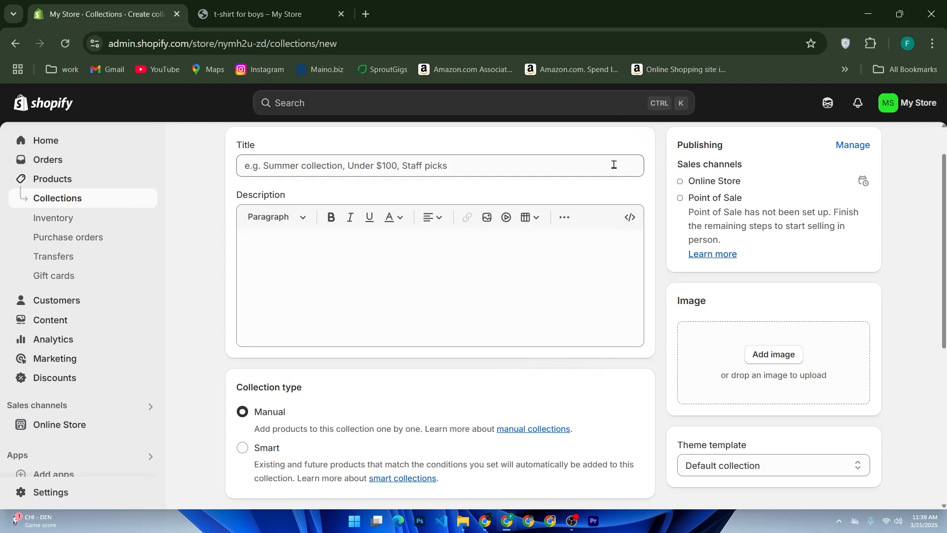
# Step: Title the collection "winter", give it the existing image 7554543, and save it
pyautogui.click(549, 173)
pyautogui.write('winter')
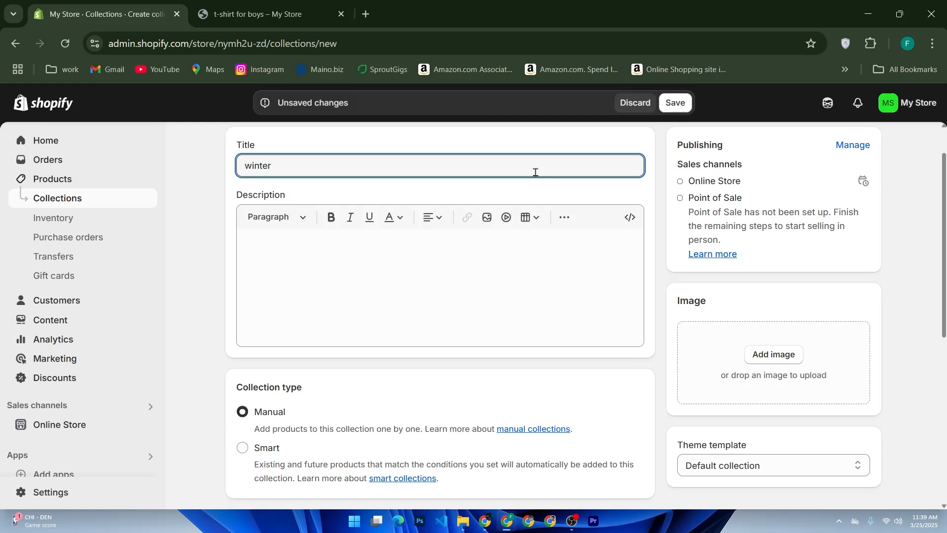
pyautogui.click(766, 353)
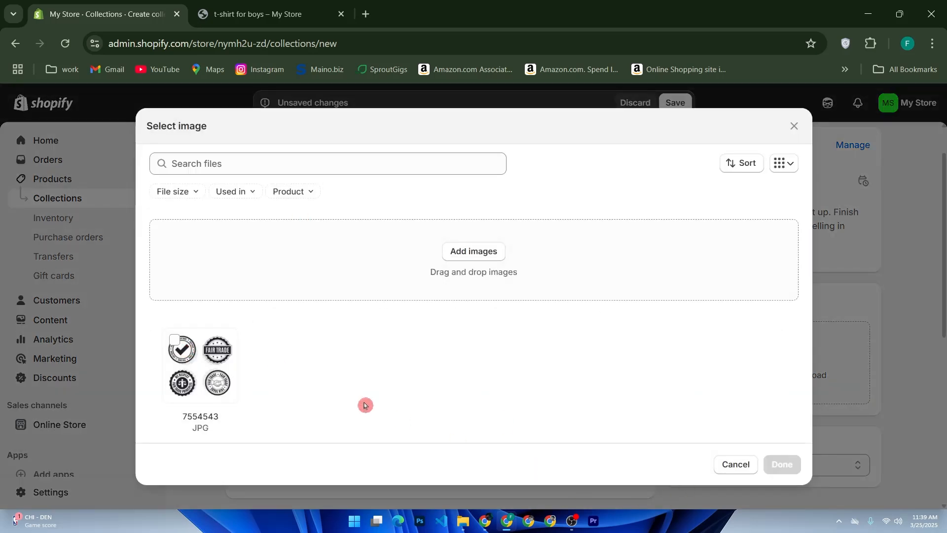
pyautogui.click(174, 340)
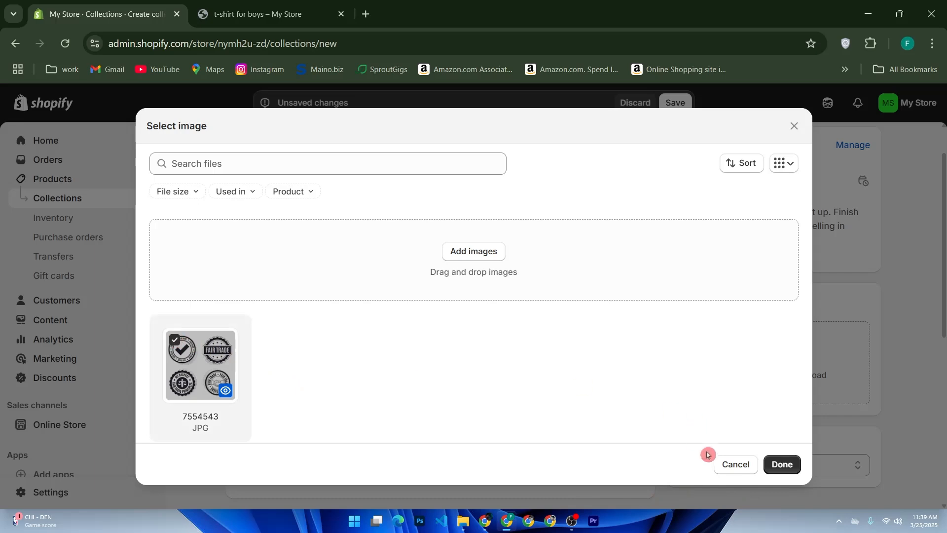
pyautogui.click(773, 462)
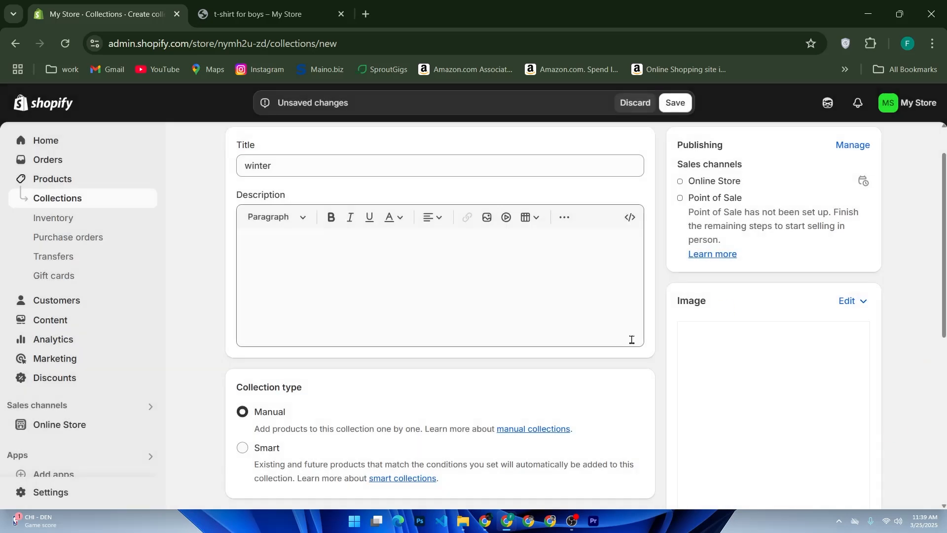
pyautogui.click(692, 102)
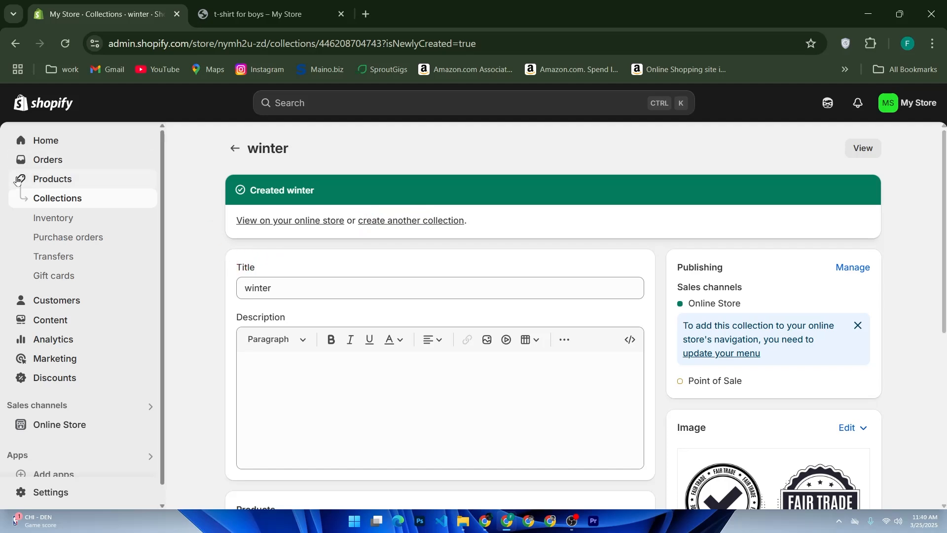
# Step: Start another new collection and title it "men's clothing"
pyautogui.click(61, 198)
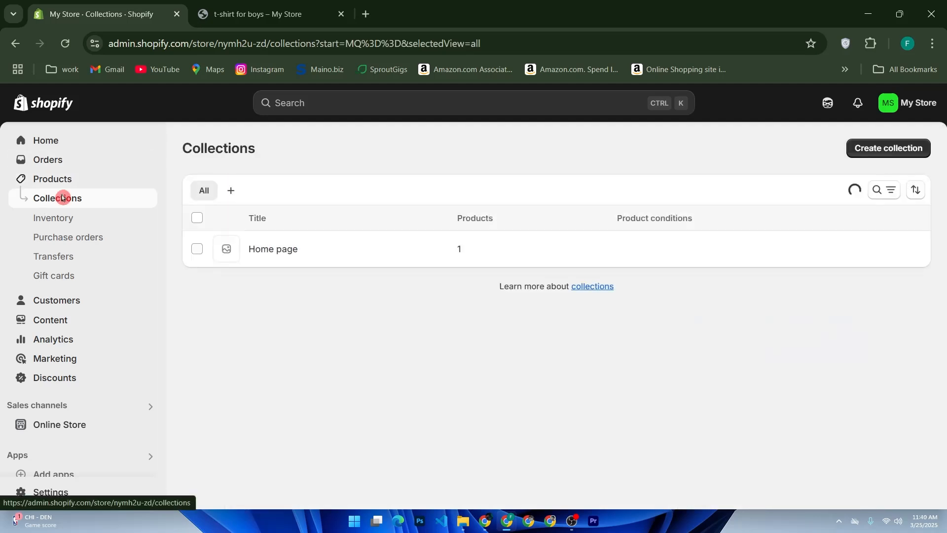
pyautogui.click(882, 148)
pyautogui.click(373, 215)
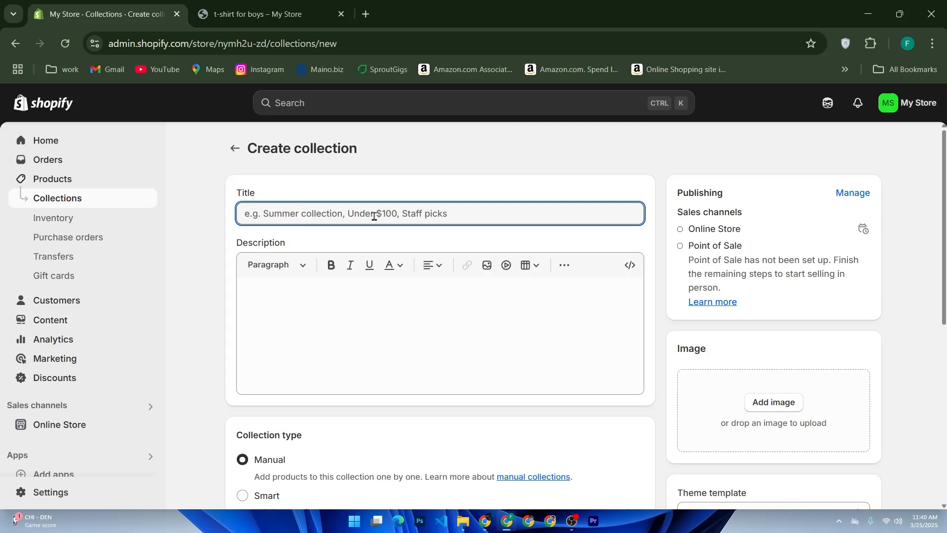
pyautogui.write("men's co")
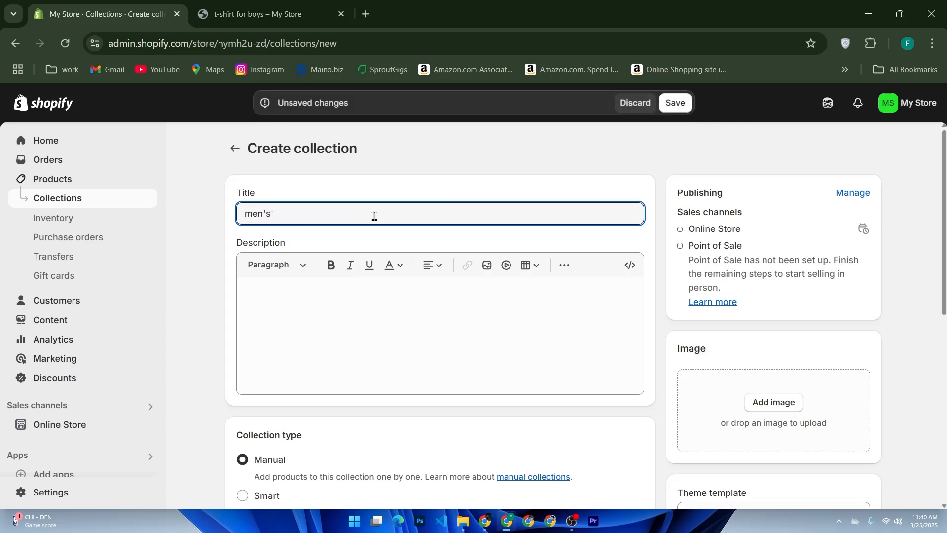
pyautogui.press('BackSpace')
pyautogui.write('loting')
pyautogui.press('BackSpace')
pyautogui.press('BackSpace')
pyautogui.press('BackSpace')
pyautogui.press('BackSpace')
pyautogui.write('thing')
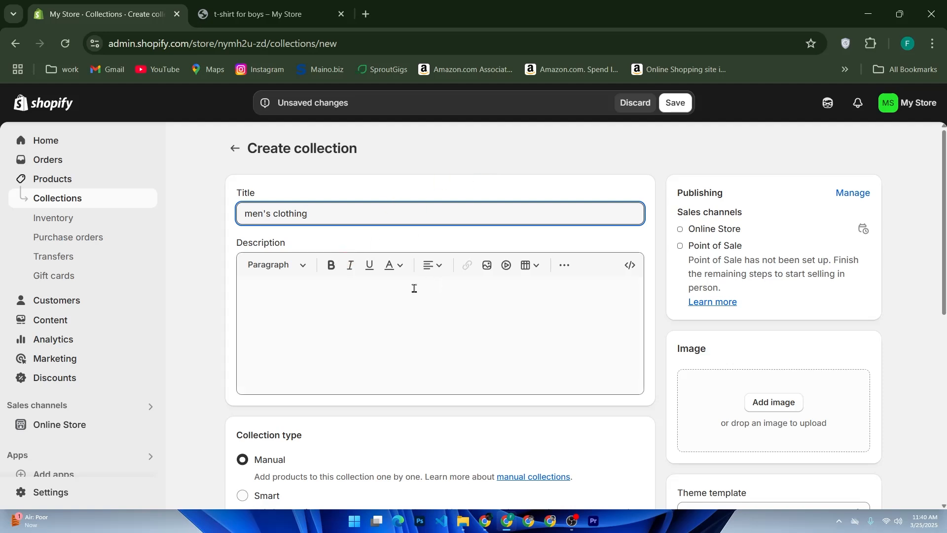
# Step: Add the product "t-shirt for boys" to the men's clothing collection
pyautogui.click(388, 314)
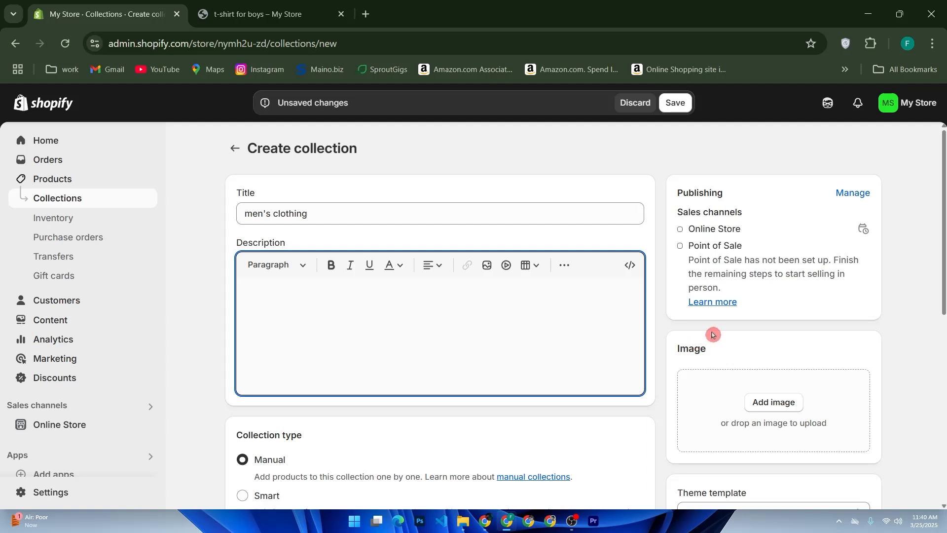
pyautogui.scroll(-5, 710, 333)
pyautogui.scroll(-2, 706, 339)
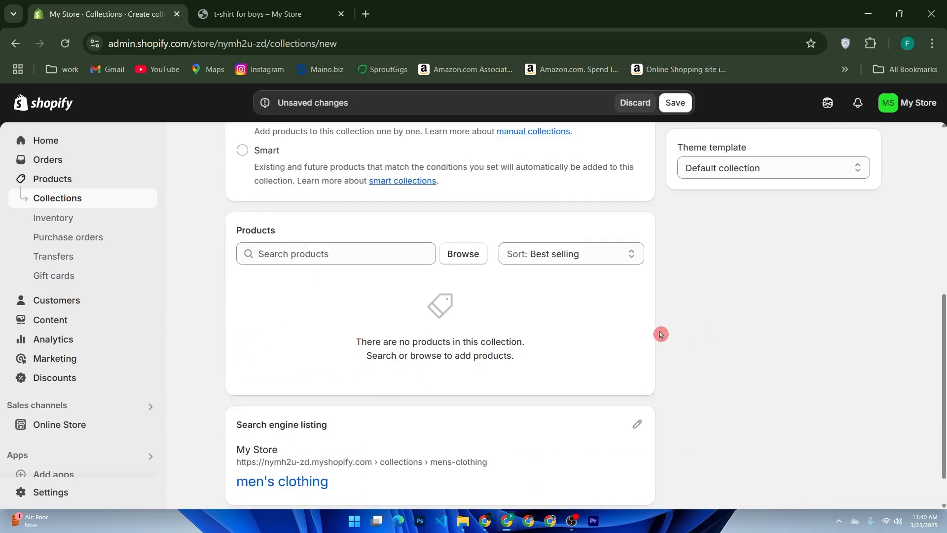
pyautogui.click(462, 253)
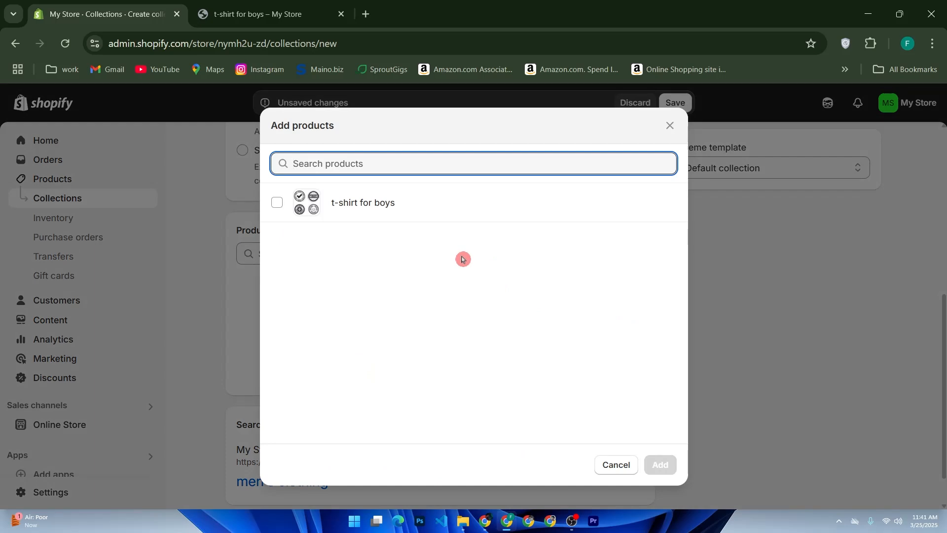
pyautogui.click(277, 203)
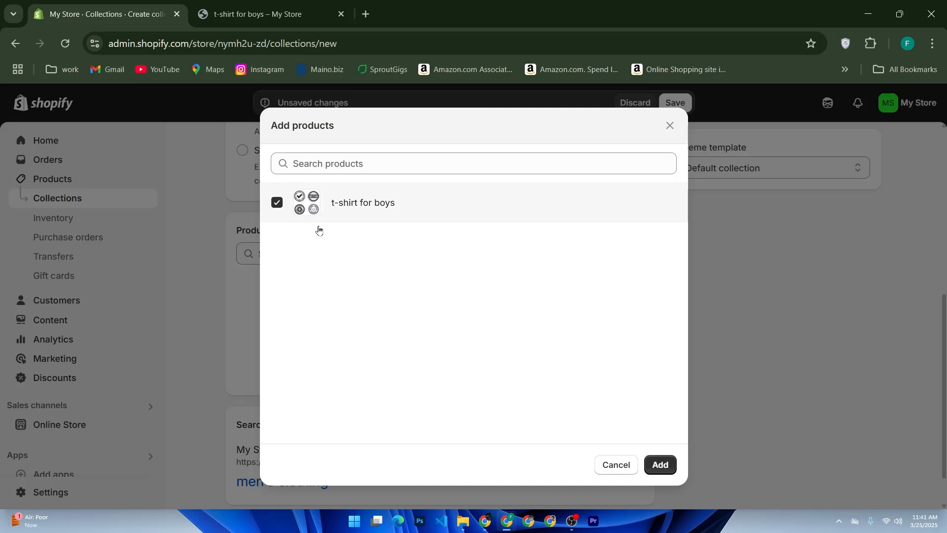
pyautogui.click(654, 466)
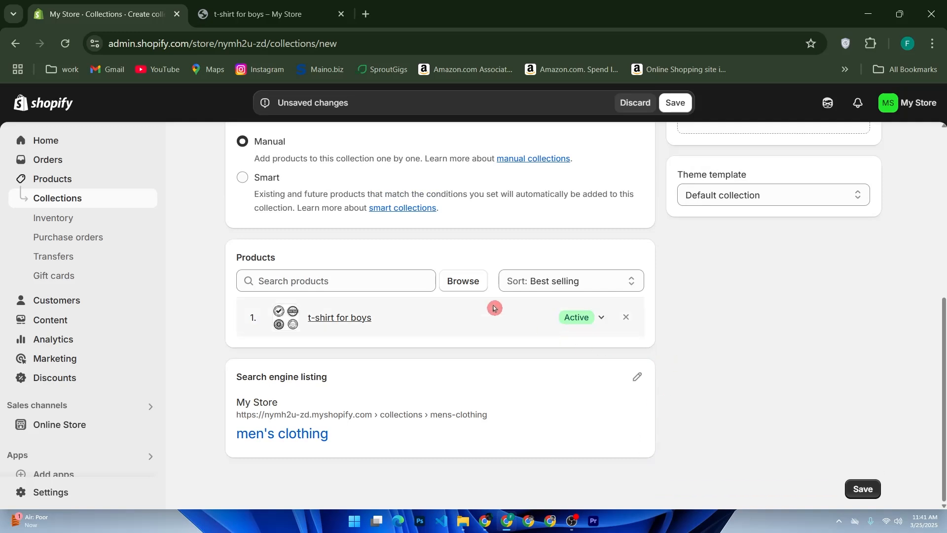
# Step: Review the product selection and the available product sort orders for the men's clothing collection
pyautogui.click(355, 320)
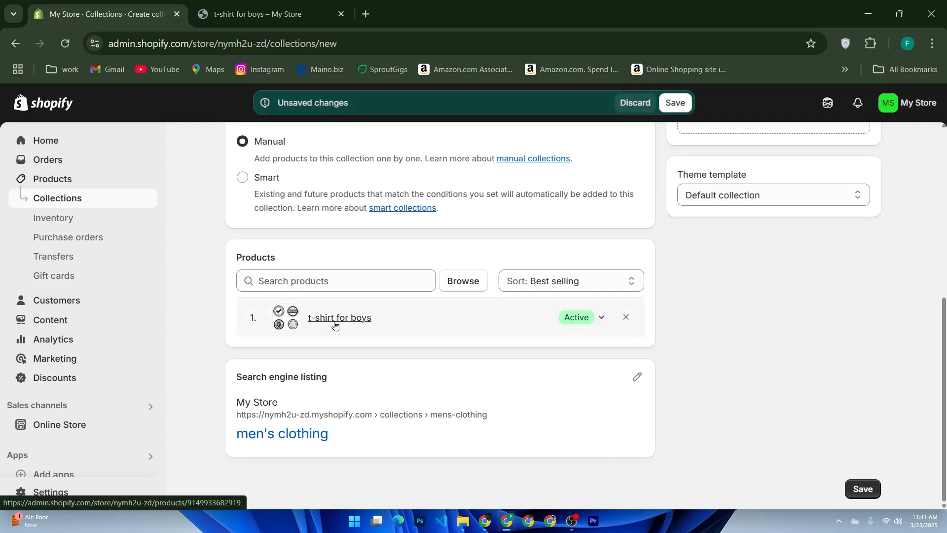
pyautogui.click(463, 281)
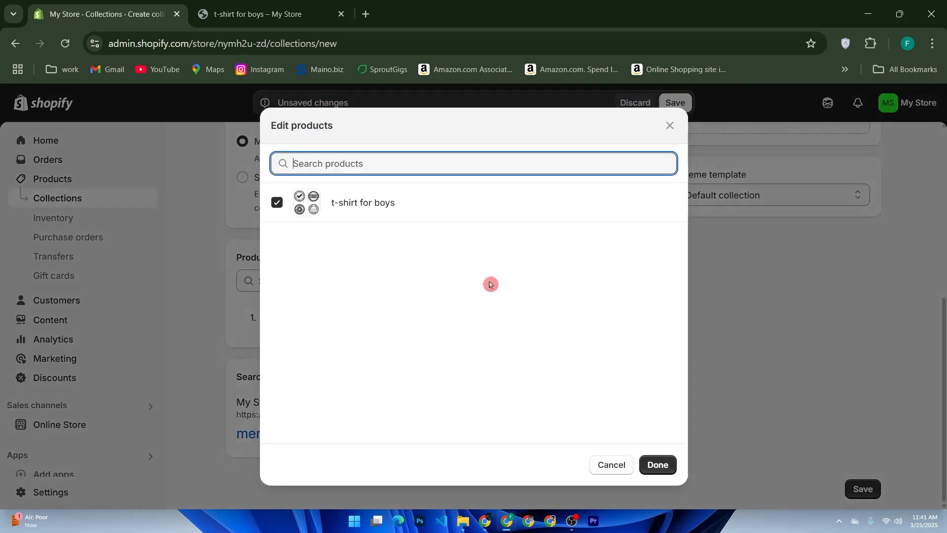
pyautogui.click(669, 127)
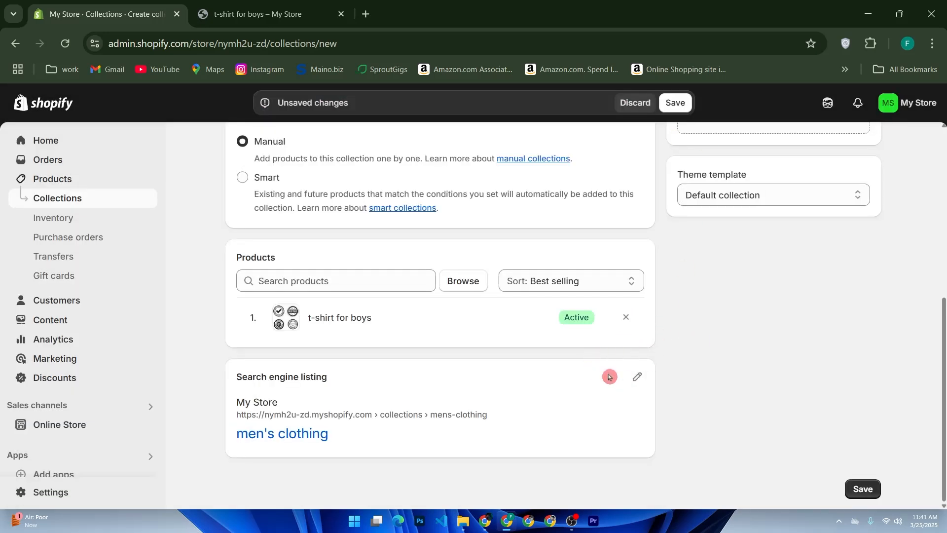
pyautogui.scroll(2, 610, 375)
pyautogui.click(606, 395)
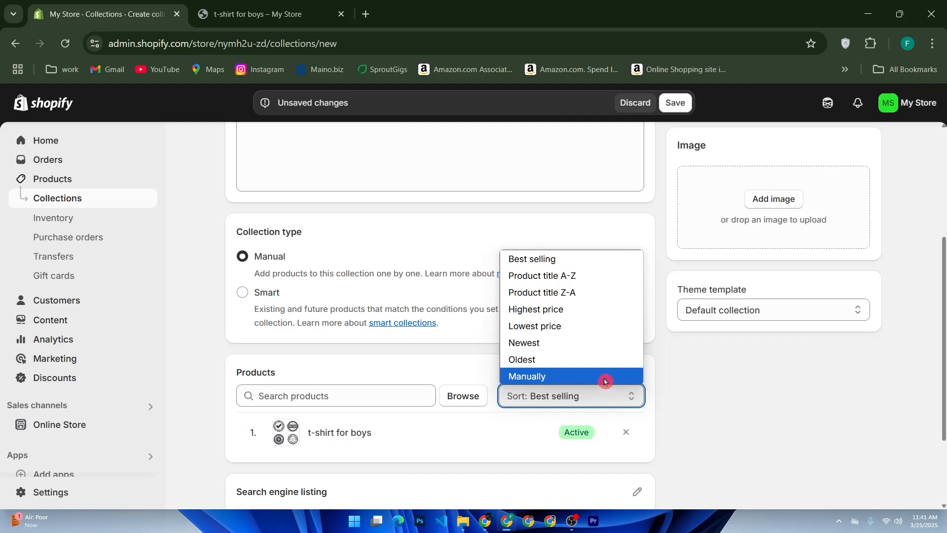
pyautogui.click(748, 382)
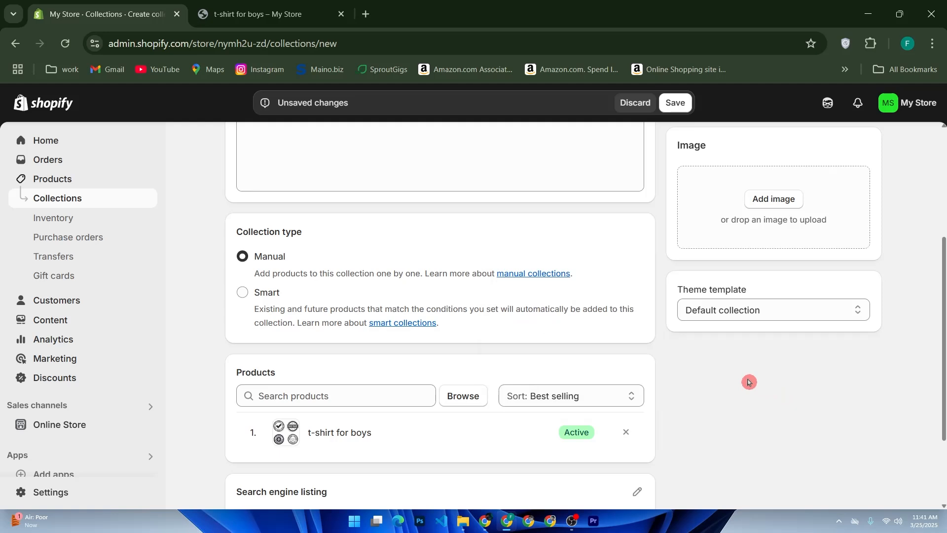
pyautogui.click(603, 399)
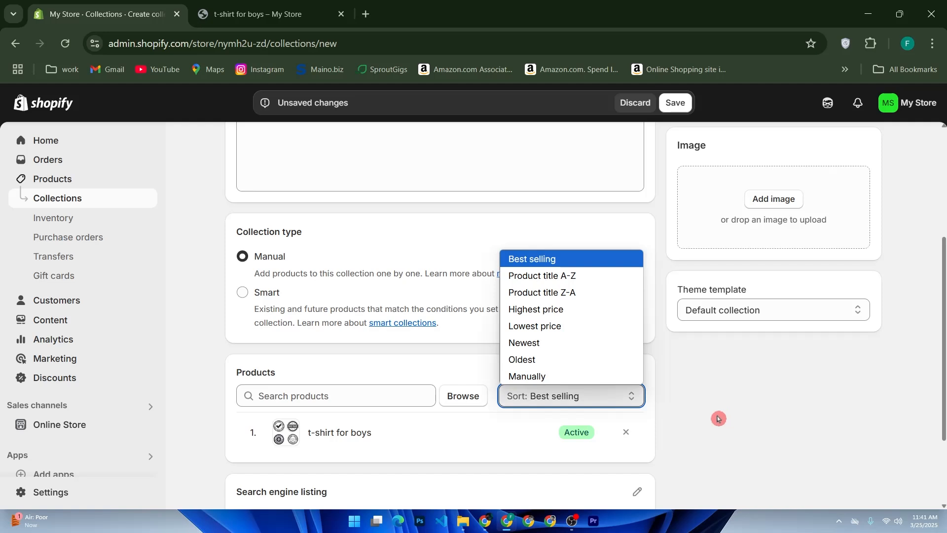
pyautogui.scroll(-3, 718, 418)
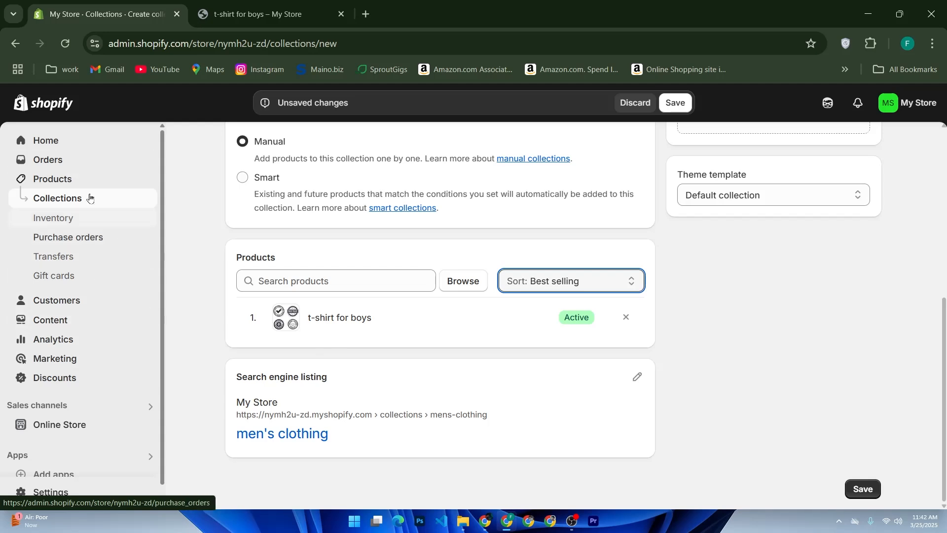
# Step: Discard the unsaved men's clothing collection and open the online store's themes page
pyautogui.click(54, 101)
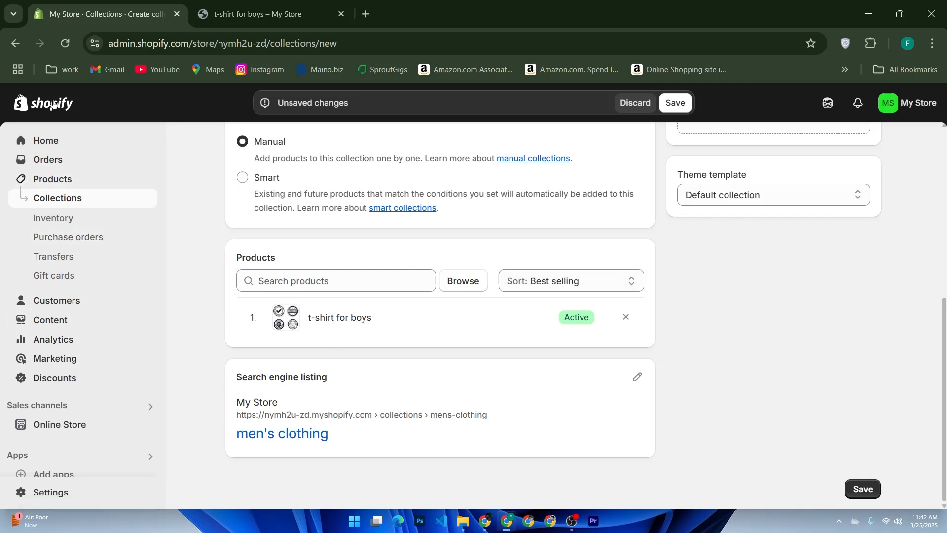
pyautogui.click(631, 104)
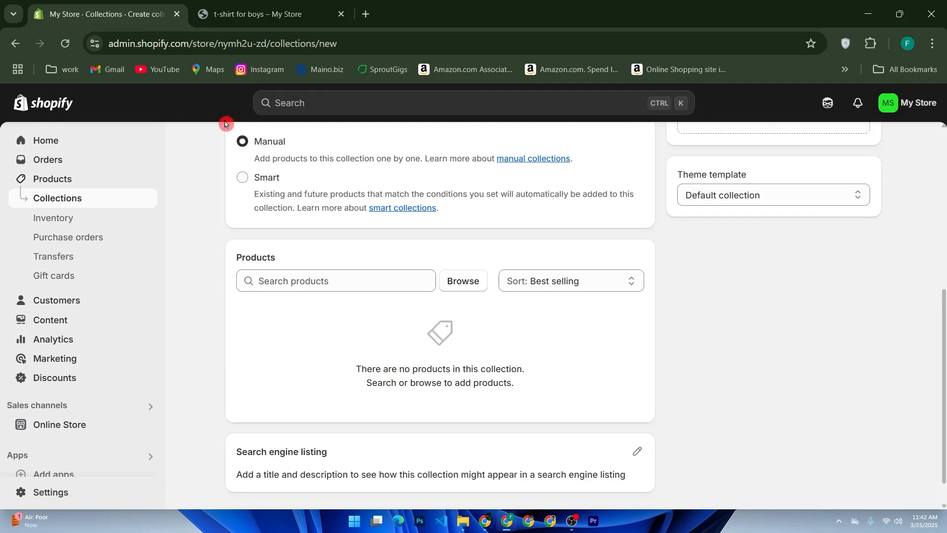
pyautogui.click(33, 108)
pyautogui.click(67, 321)
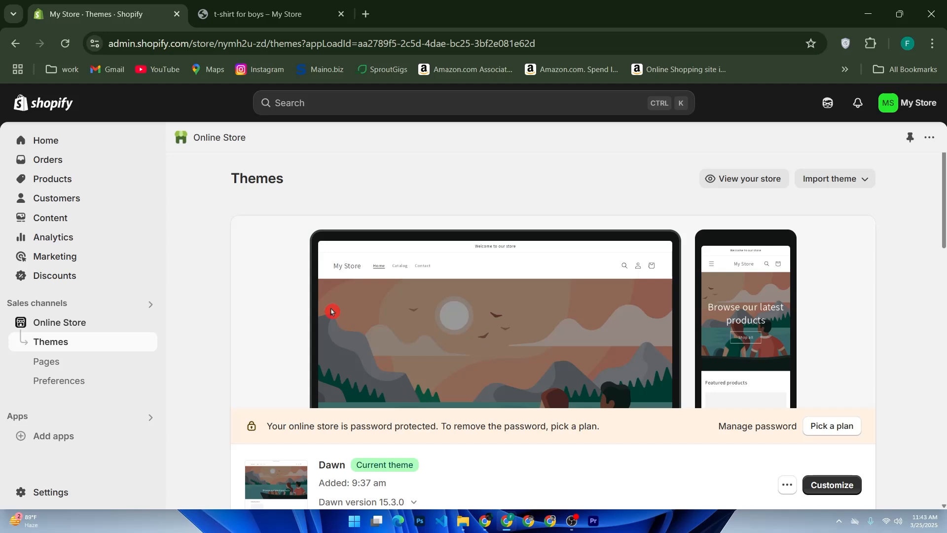
# Step: Open the current Dawn theme for customization in the theme editor
pyautogui.scroll(-2, 542, 296)
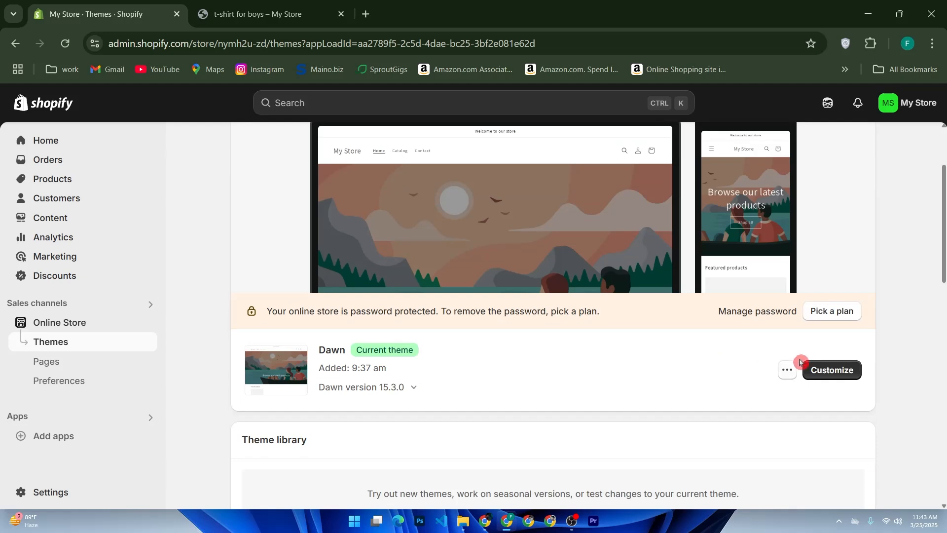
pyautogui.click(820, 377)
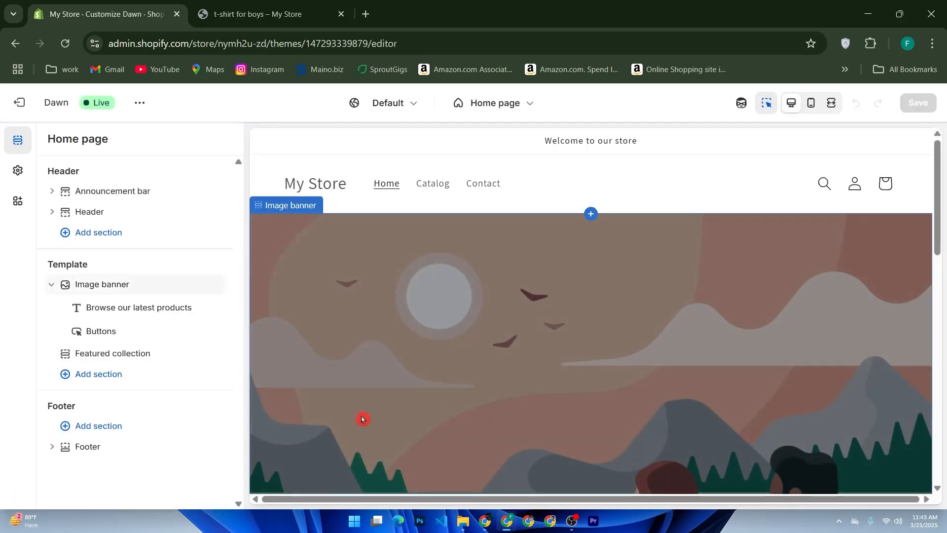
# Step: Examine the home page preview from the image banner through the featured products to the footer
pyautogui.scroll(-2, 362, 419)
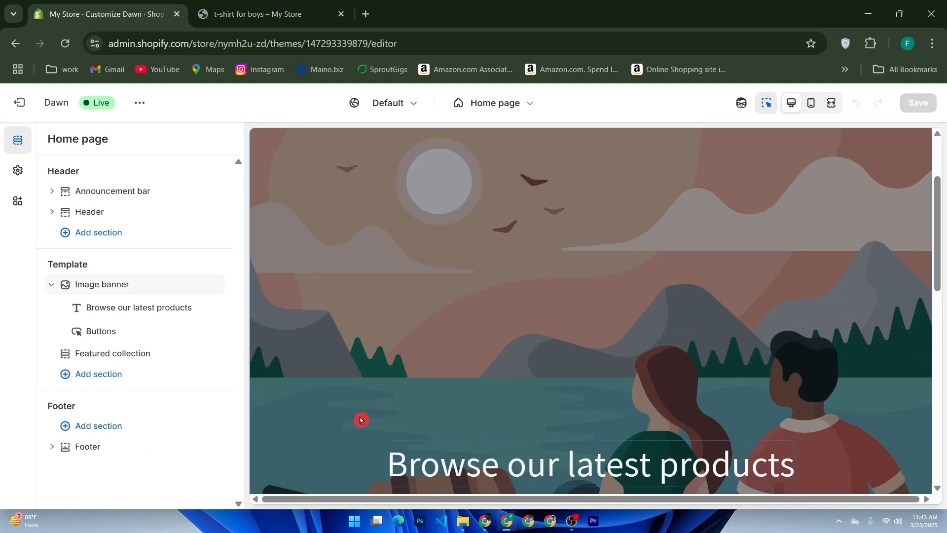
pyautogui.scroll(-2, 362, 419)
pyautogui.scroll(-2, 471, 393)
pyautogui.scroll(-2, 472, 395)
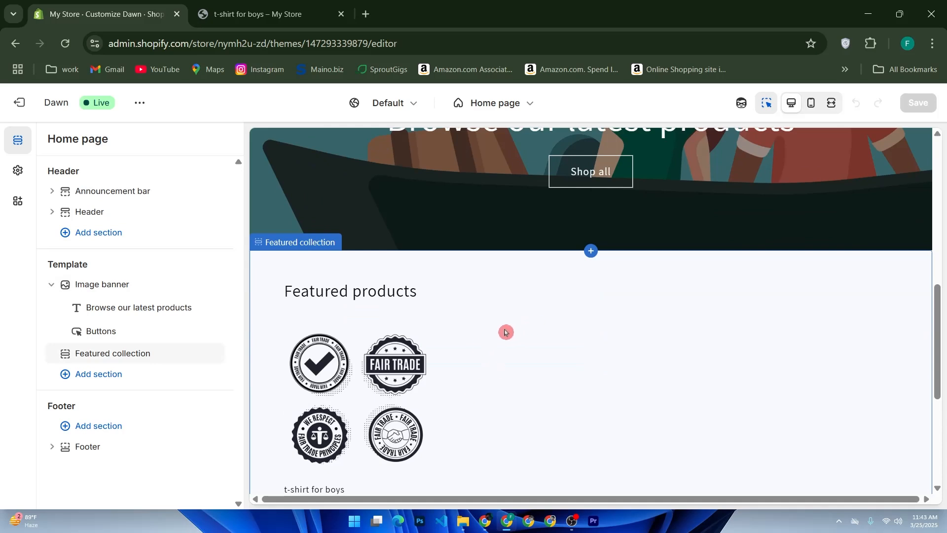
pyautogui.scroll(-2, 389, 397)
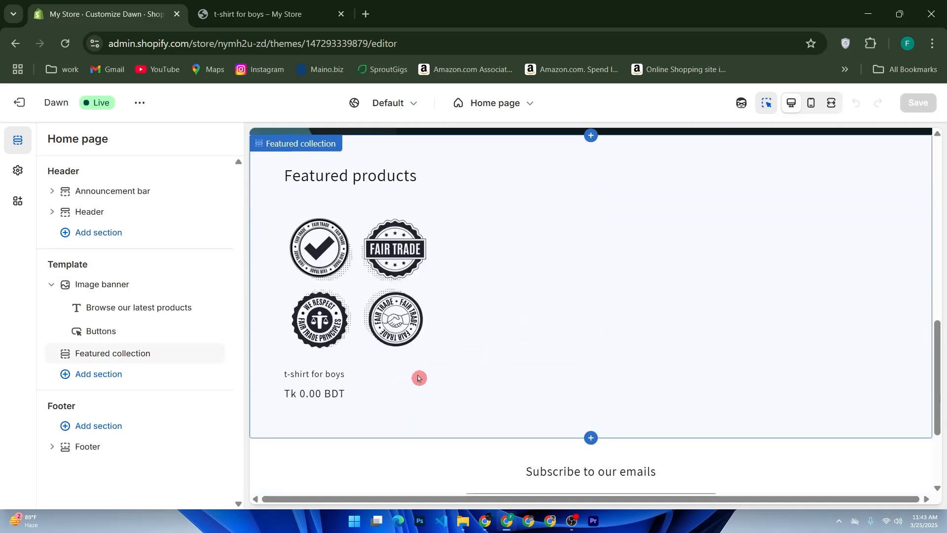
pyautogui.scroll(-3, 418, 378)
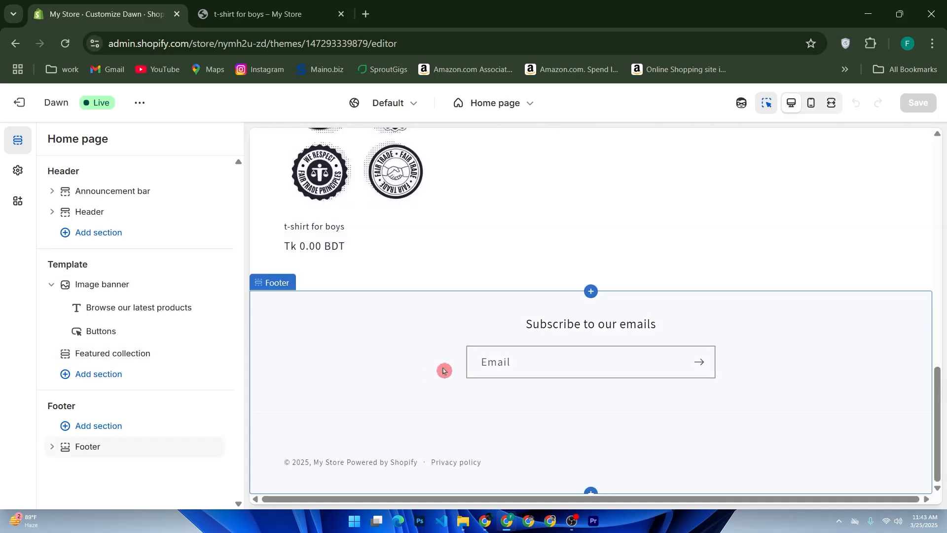
pyautogui.scroll(7, 443, 371)
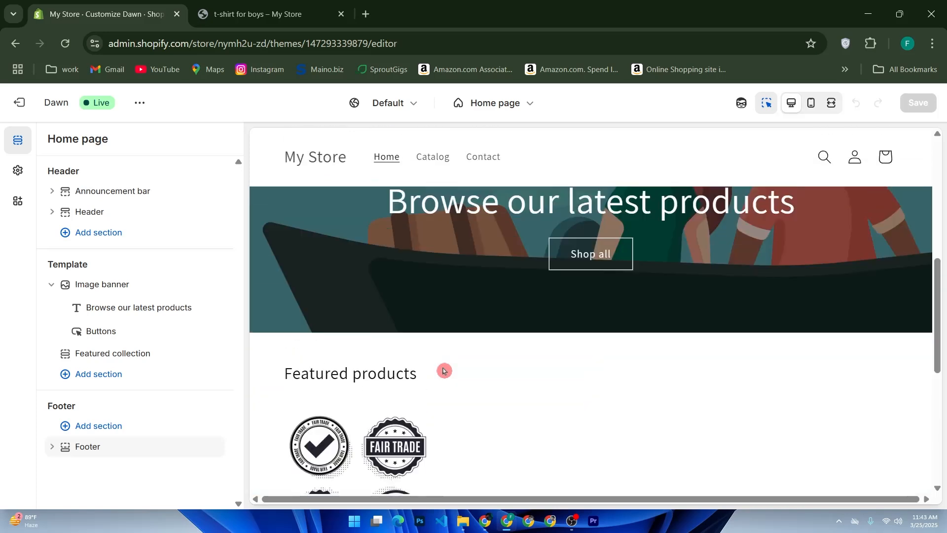